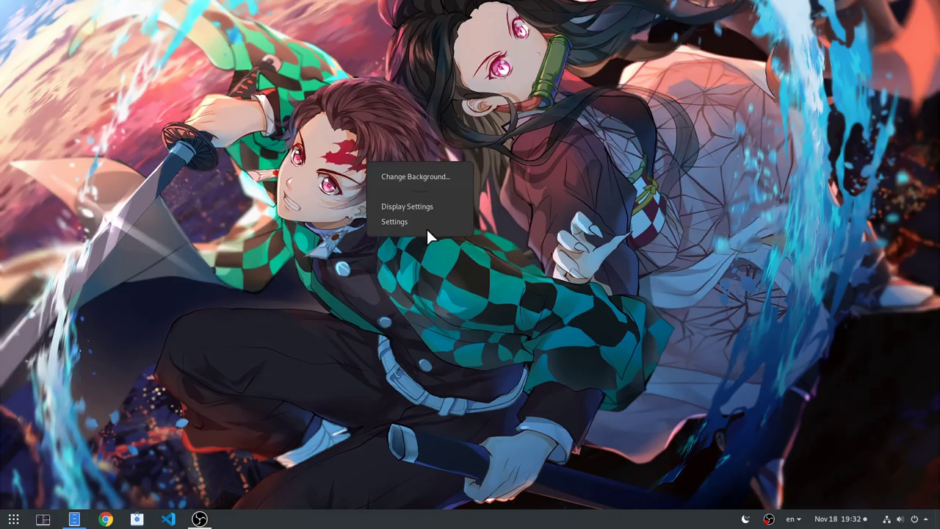
Open the Users page under Details in GNOME Settings
click(429, 224)
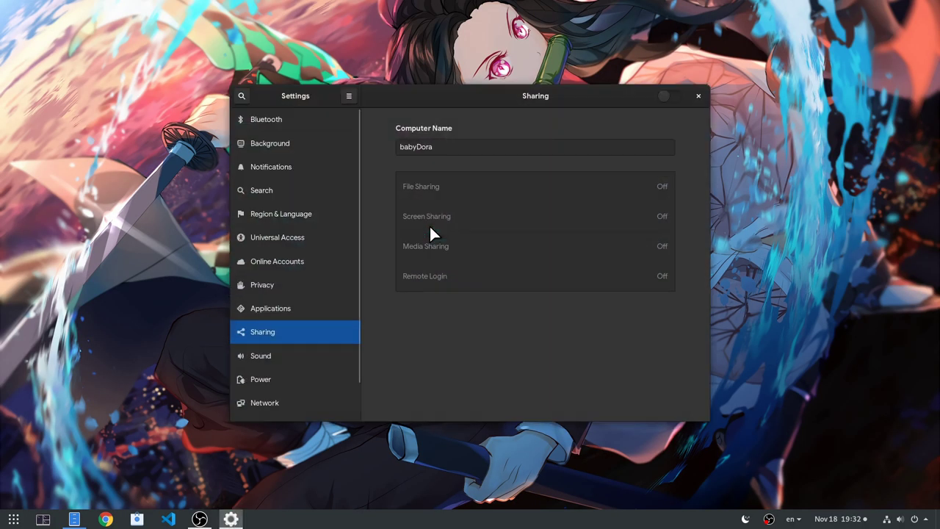
scroll(262, 367, down, 2)
click(268, 407)
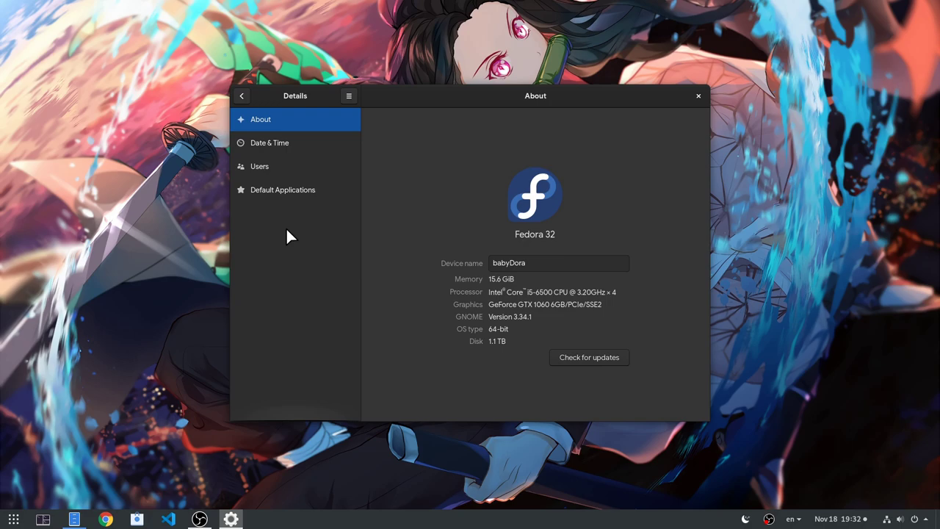
click(282, 166)
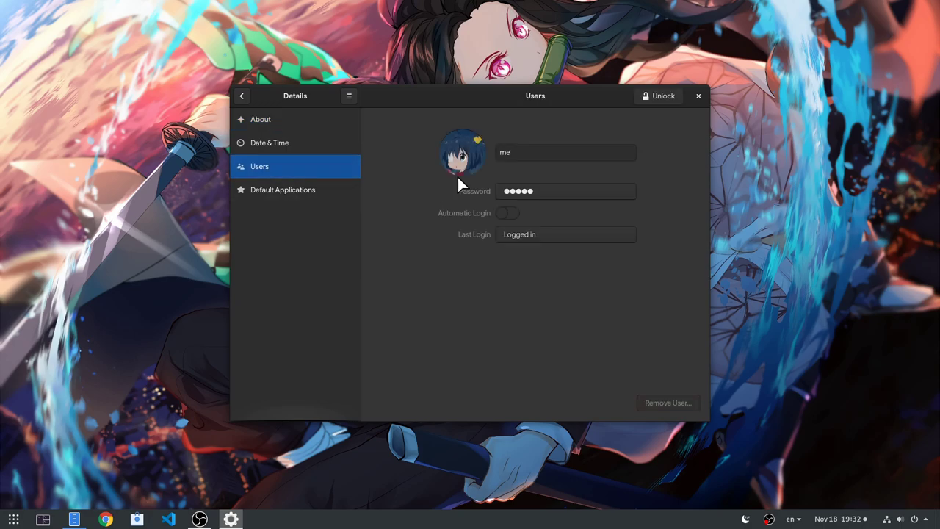
Set the account picture to 1028306.png from Home, cropped to the boy's face
click(466, 163)
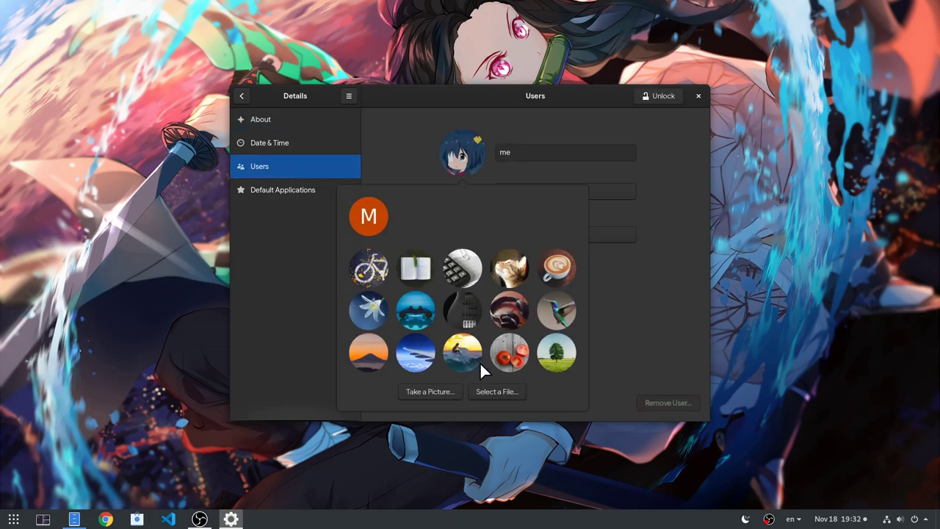
click(493, 392)
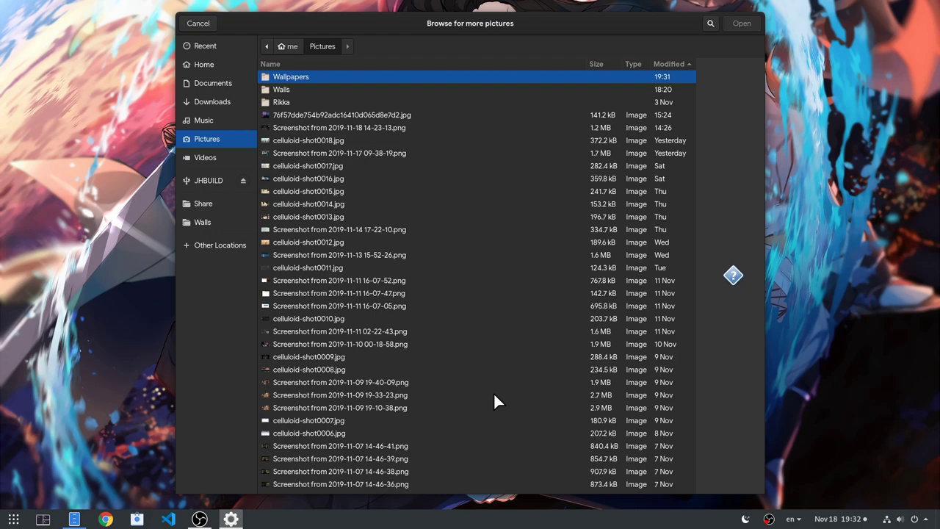
click(288, 47)
click(296, 242)
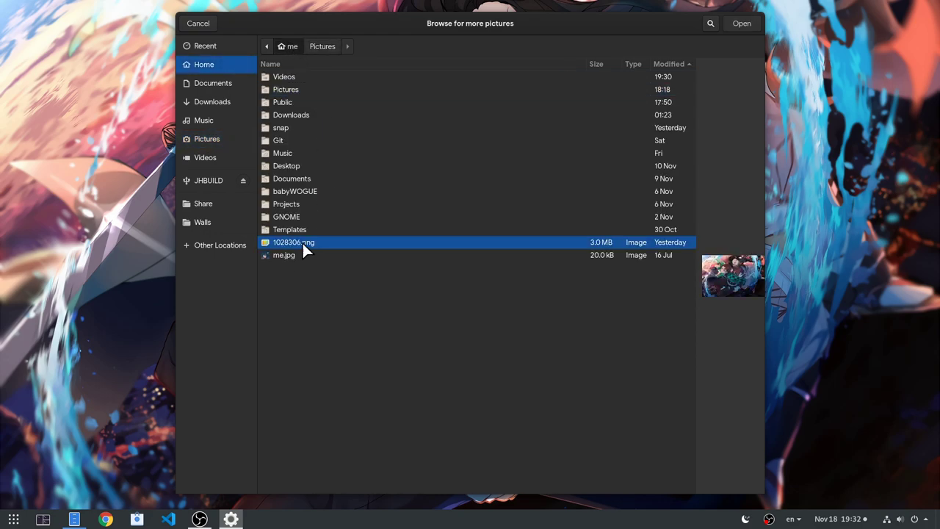
click(741, 25)
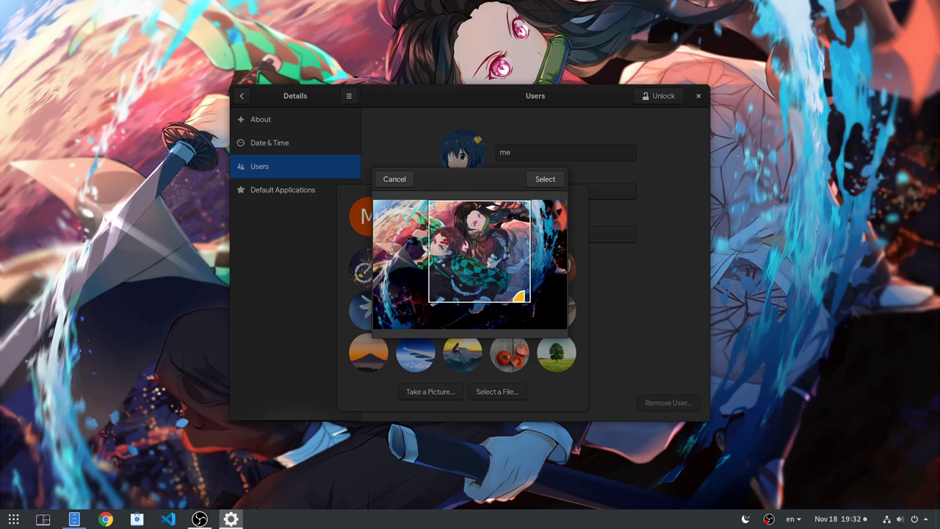
drag(520, 296, 460, 256)
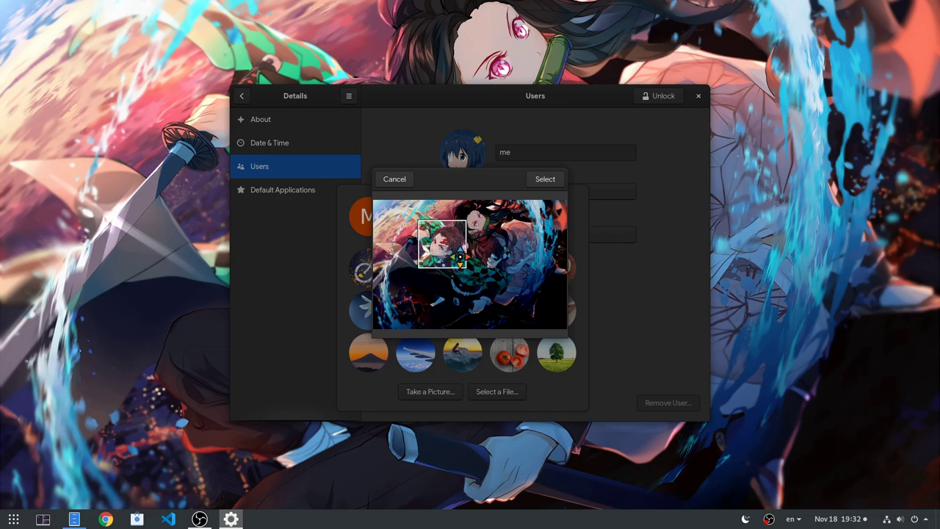
click(543, 183)
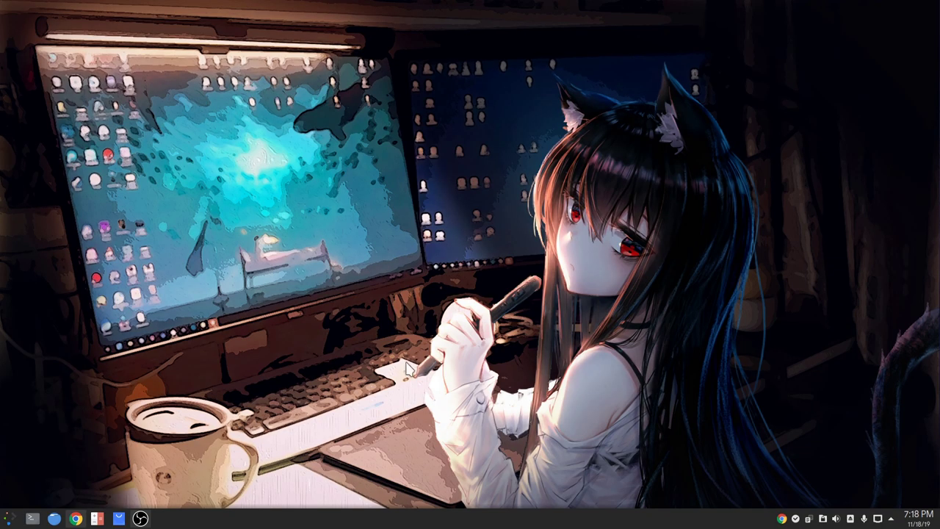
Launch KDE System Settings from the launcher and open User Manager
key(super)
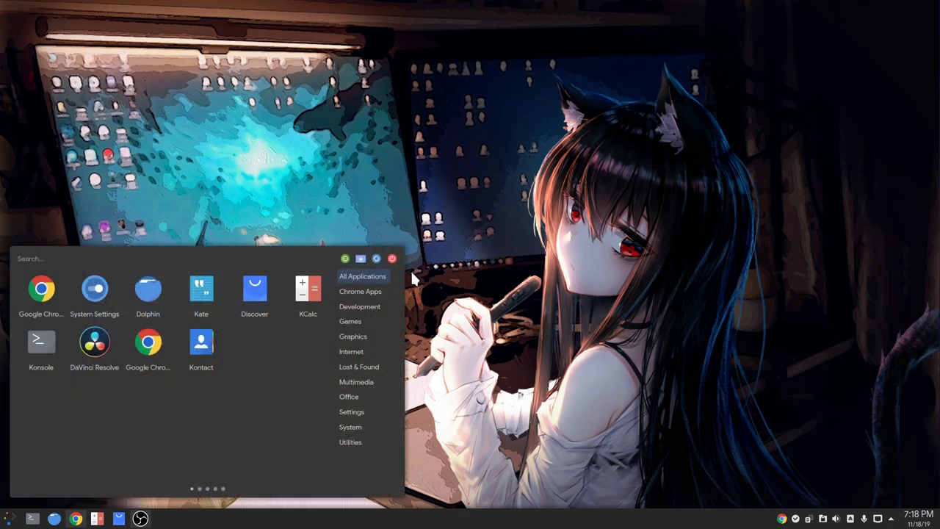
text(sett)
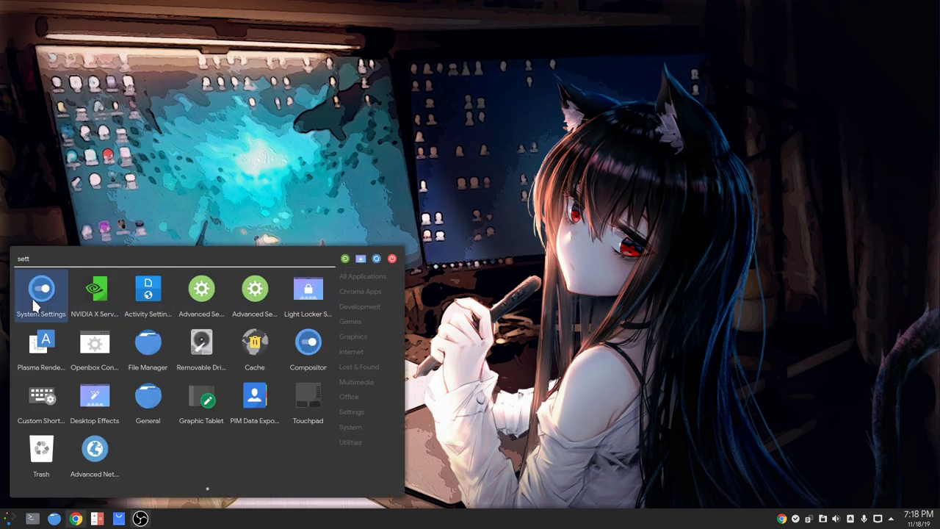
click(32, 296)
click(452, 329)
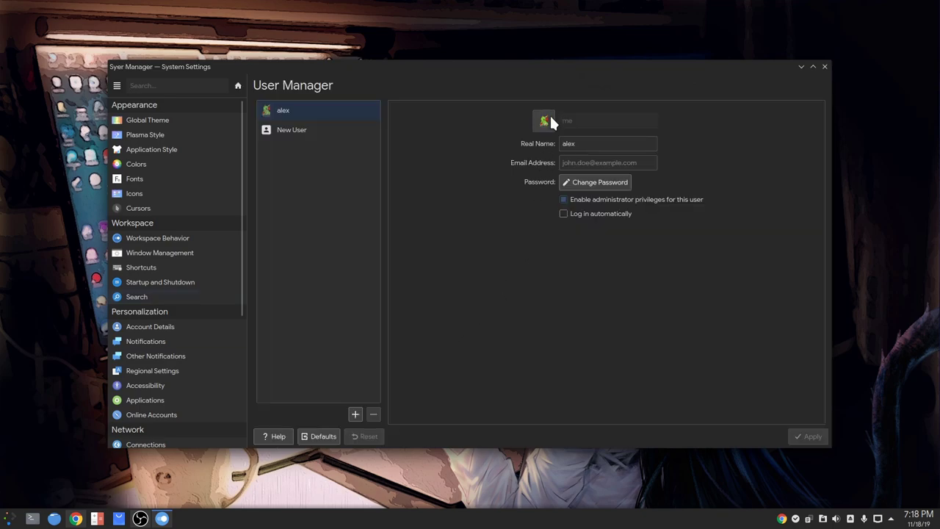
Load 1048861.png as the user's avatar, keeping the whole image
click(549, 121)
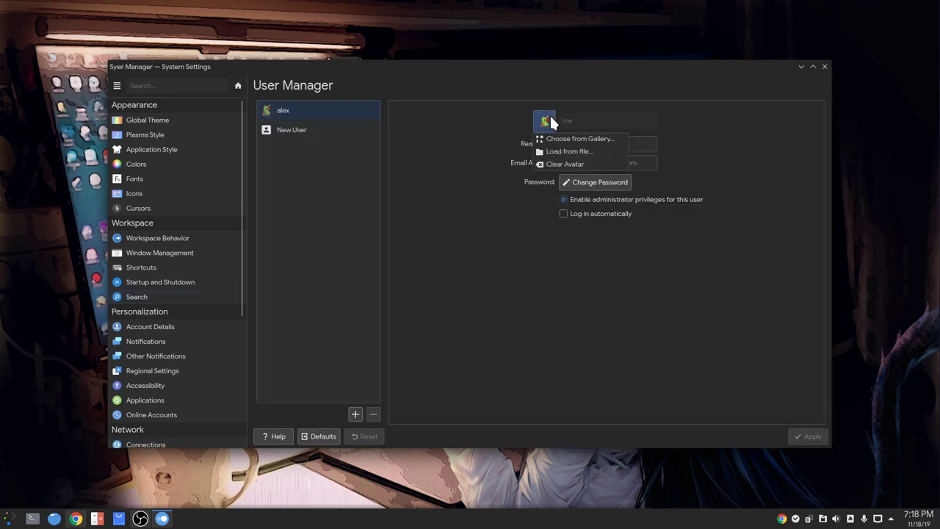
click(594, 155)
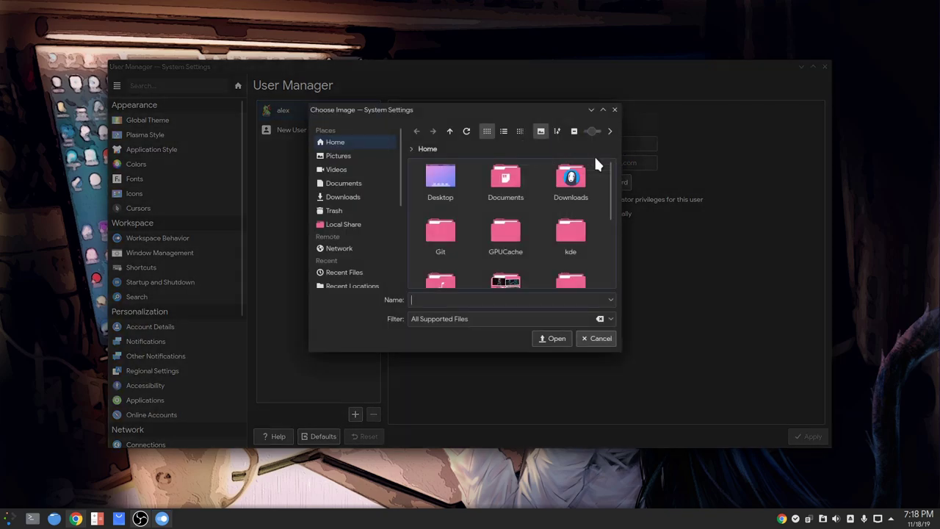
scroll(532, 224, down, 5)
click(441, 253)
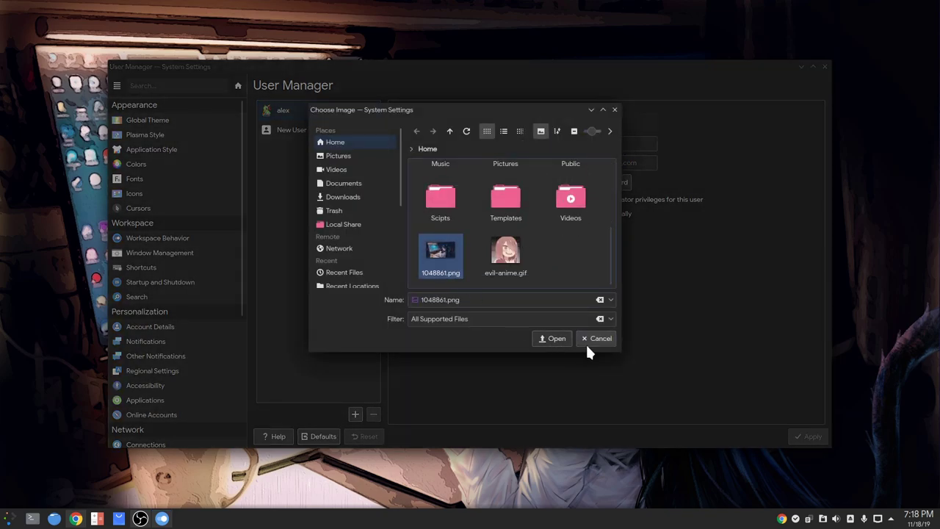
click(553, 339)
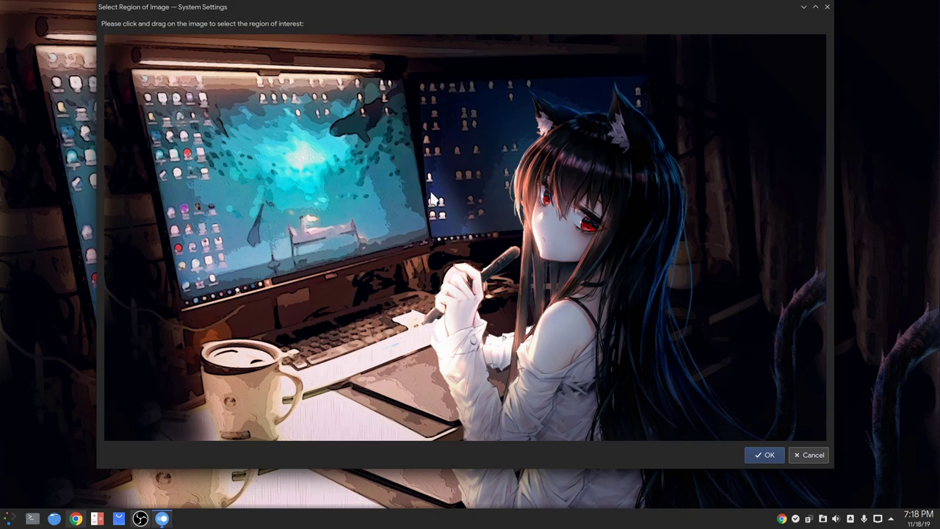
click(759, 454)
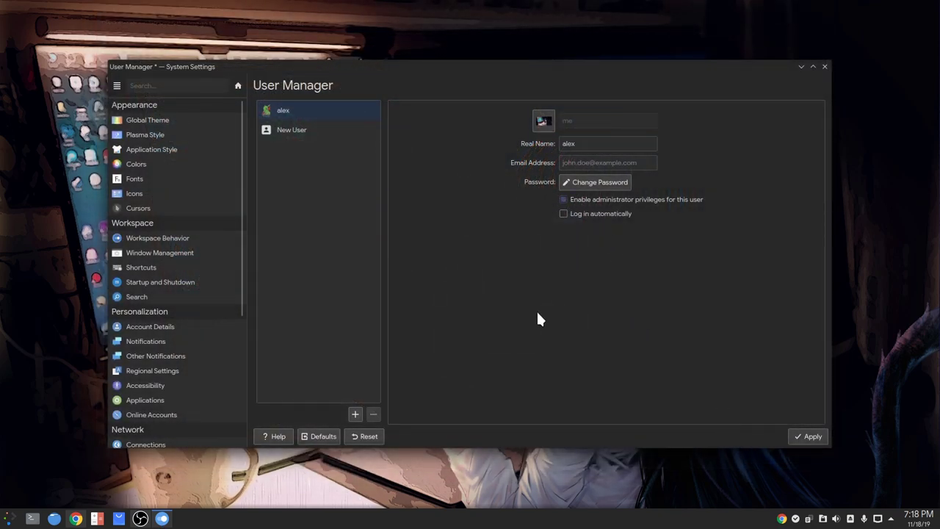
Load the same wallpaper image again as the avatar source
click(544, 120)
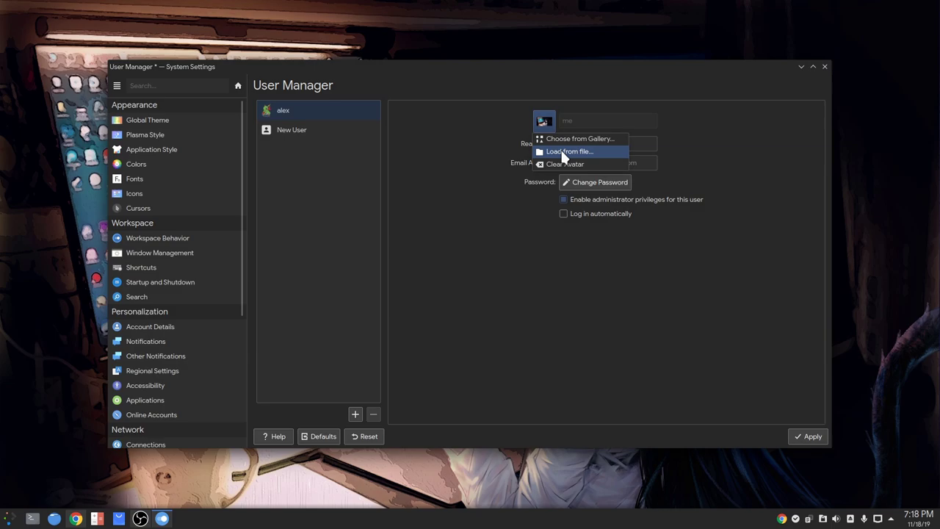
click(562, 150)
scroll(562, 176, down, 5)
click(444, 257)
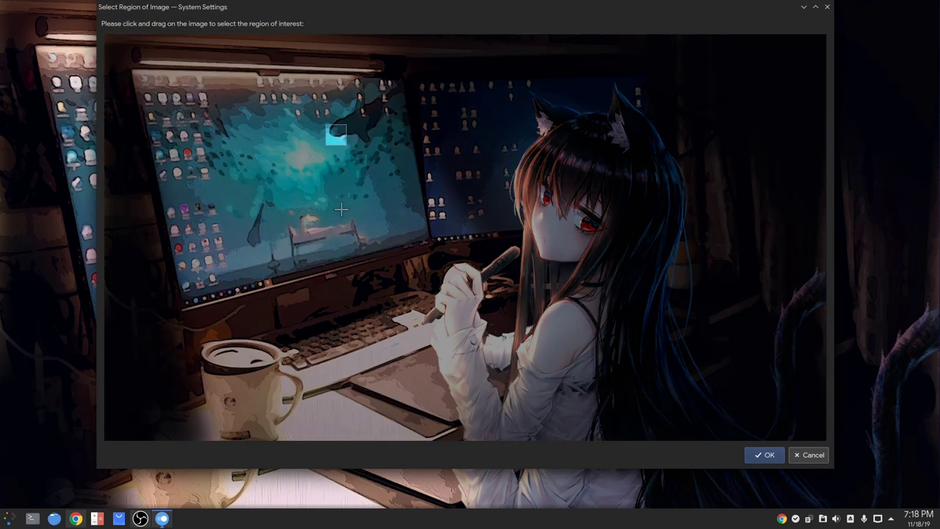
Crop a square region framing the girl and accept it as the avatar
drag(481, 253, 601, 207)
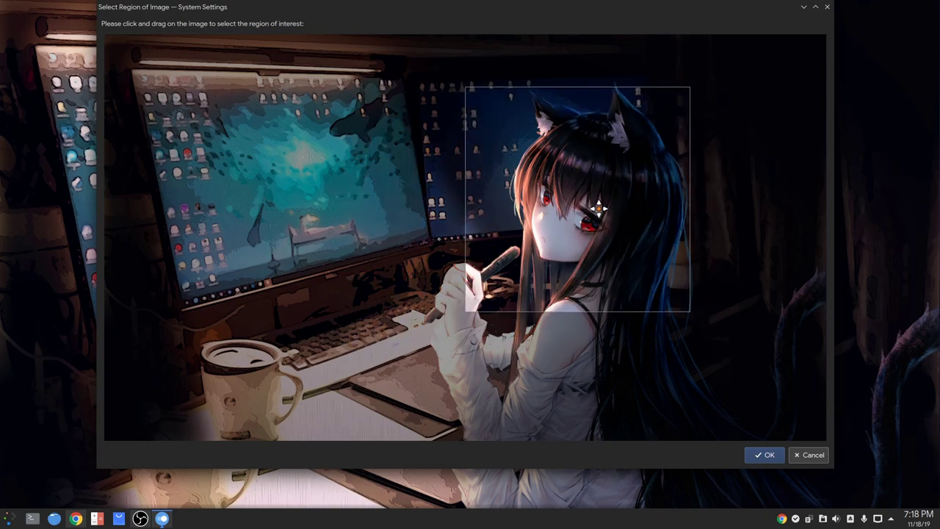
drag(365, 130, 558, 325)
drag(474, 254, 594, 223)
click(505, 156)
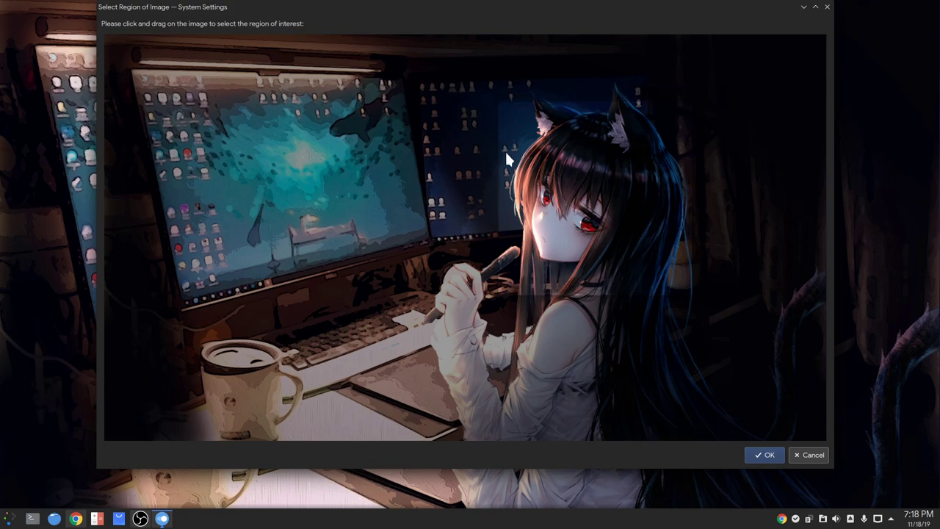
drag(488, 89, 670, 312)
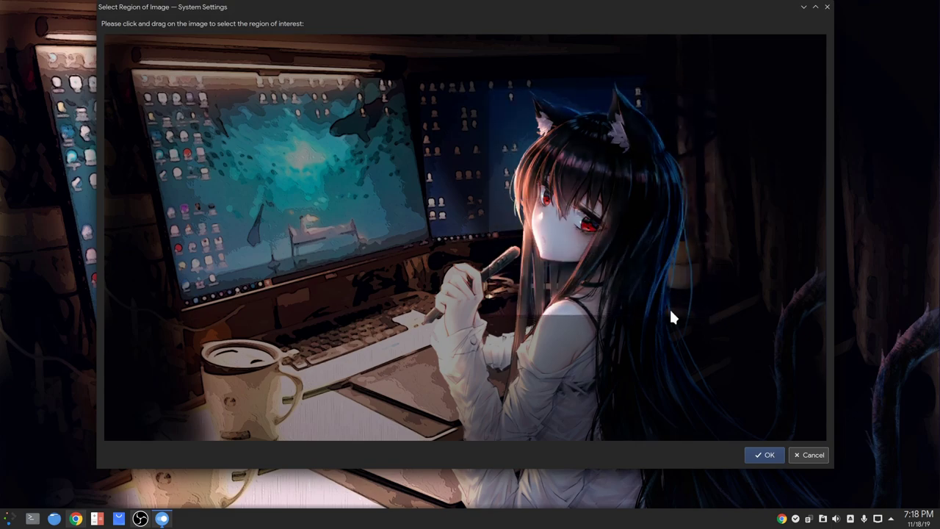
click(764, 457)
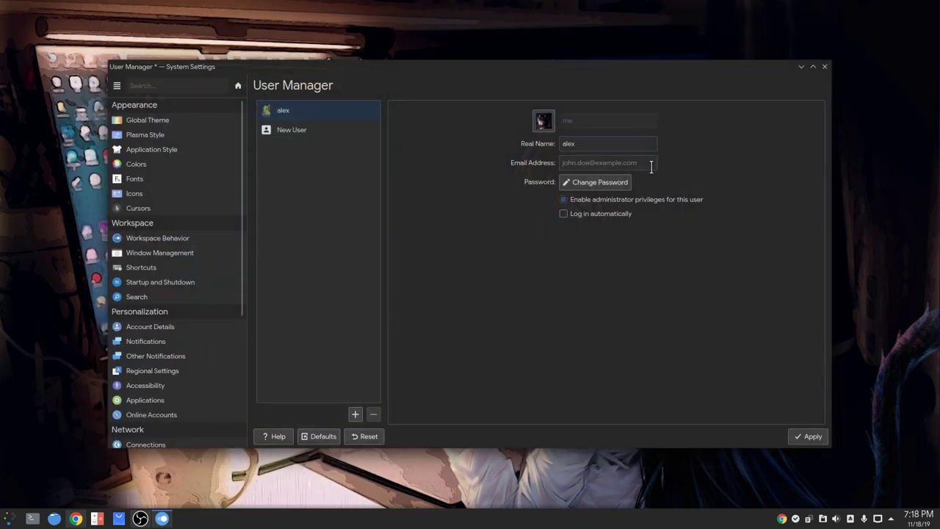
Apply the avatar change, entering the account password to authenticate
click(805, 436)
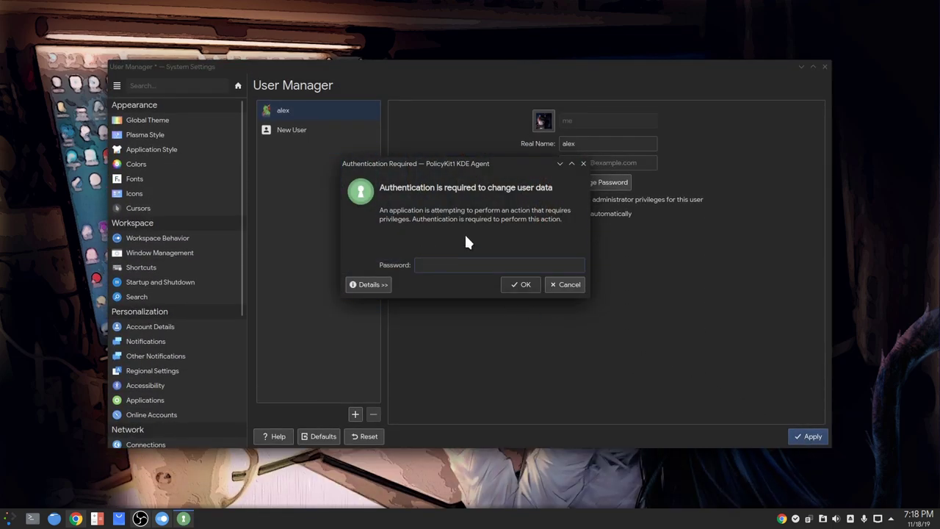
text(****)
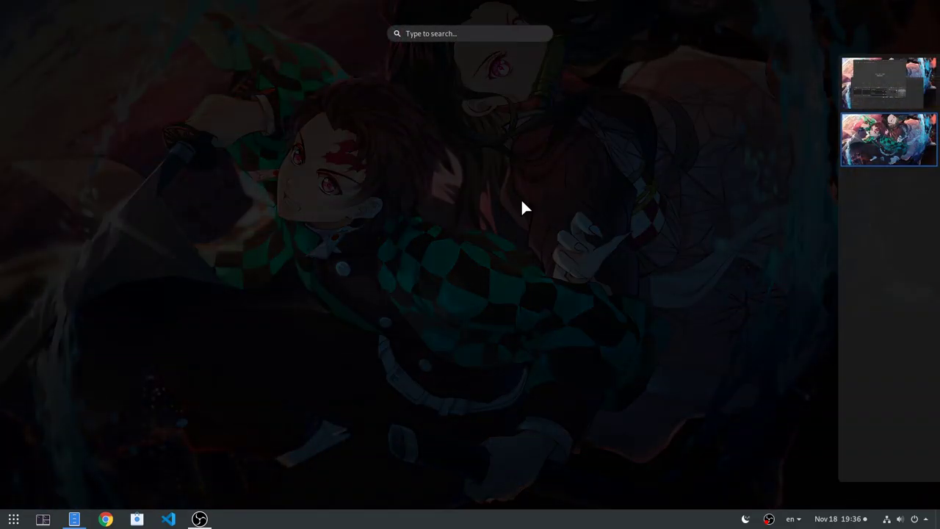
In GNOME Screenshot, add one second of delay and capture a dragged area without saving
text(screen)
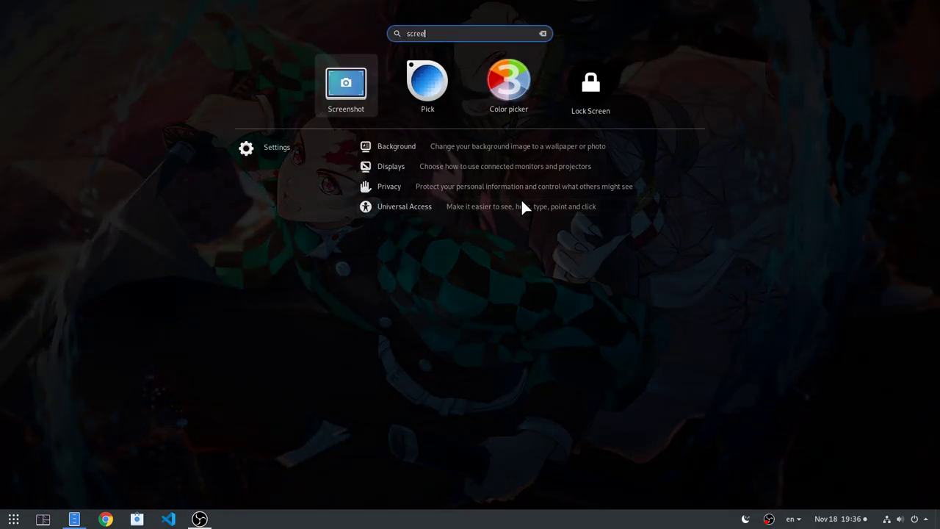
key(Return)
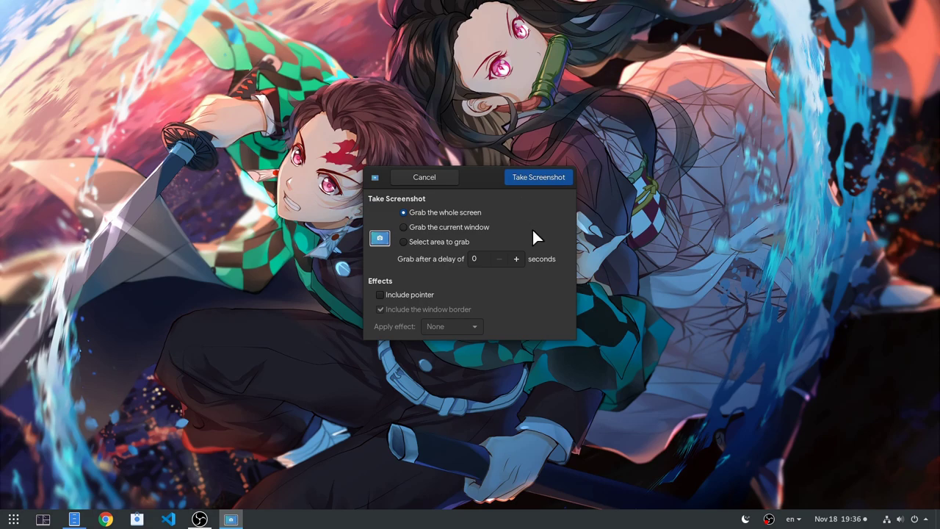
click(517, 258)
click(434, 243)
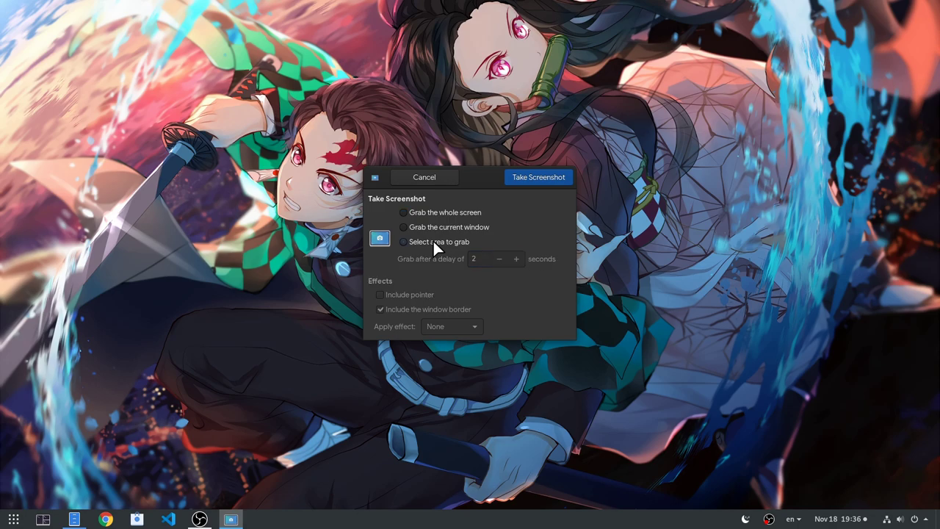
click(534, 177)
drag(304, 94, 755, 390)
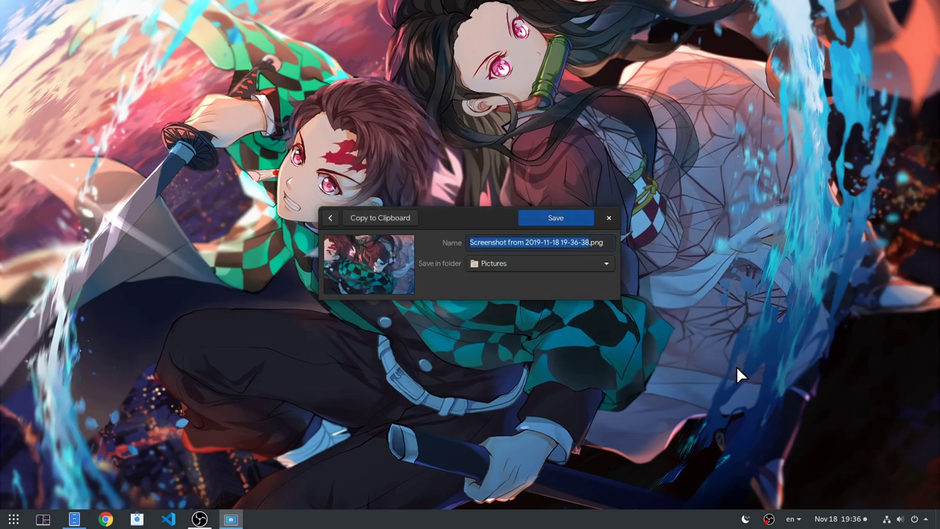
click(330, 217)
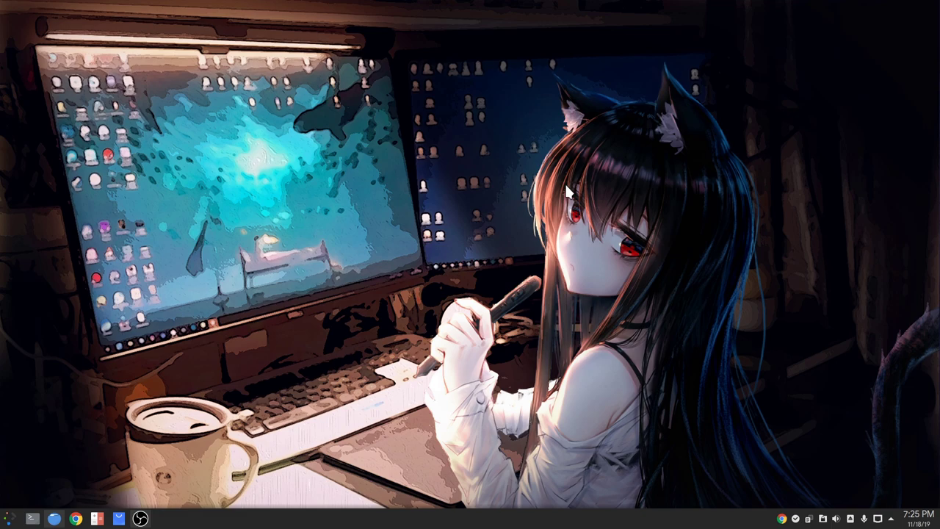
Take a full-screen Spectacle capture and set its delay to 3 seconds, with On Click off
key(Print)
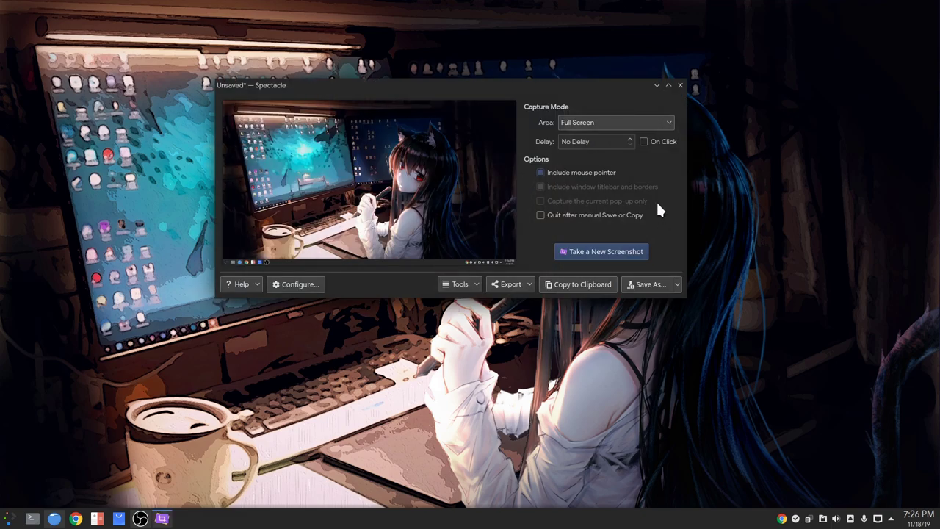
double_click(629, 139)
click(643, 142)
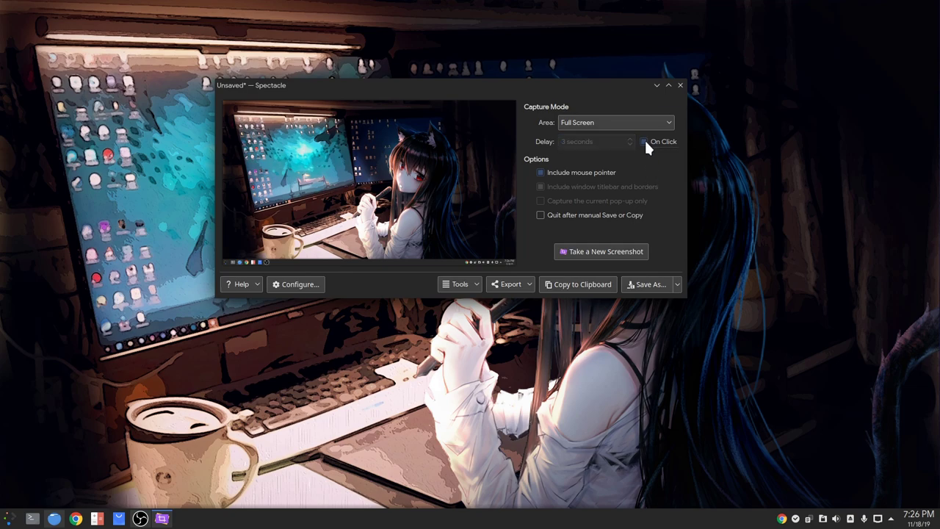
click(645, 141)
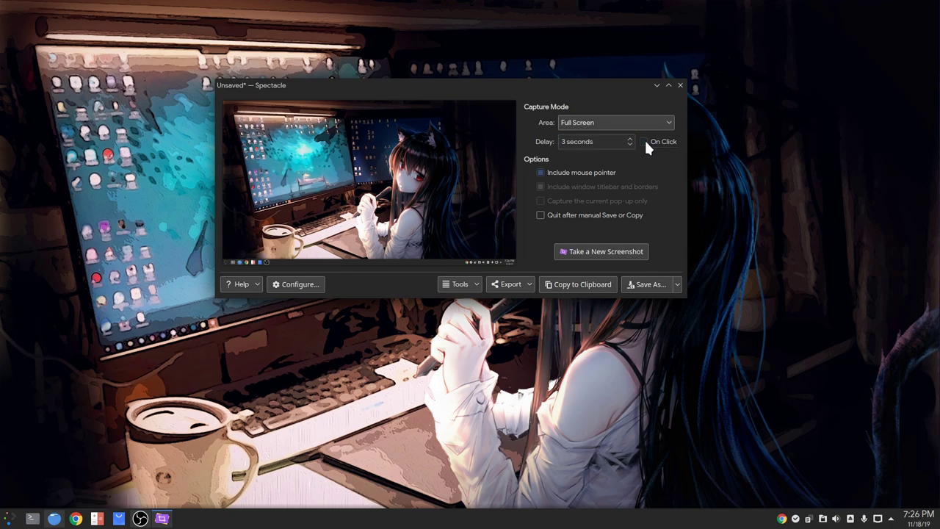
click(478, 283)
mouse_move(500, 324)
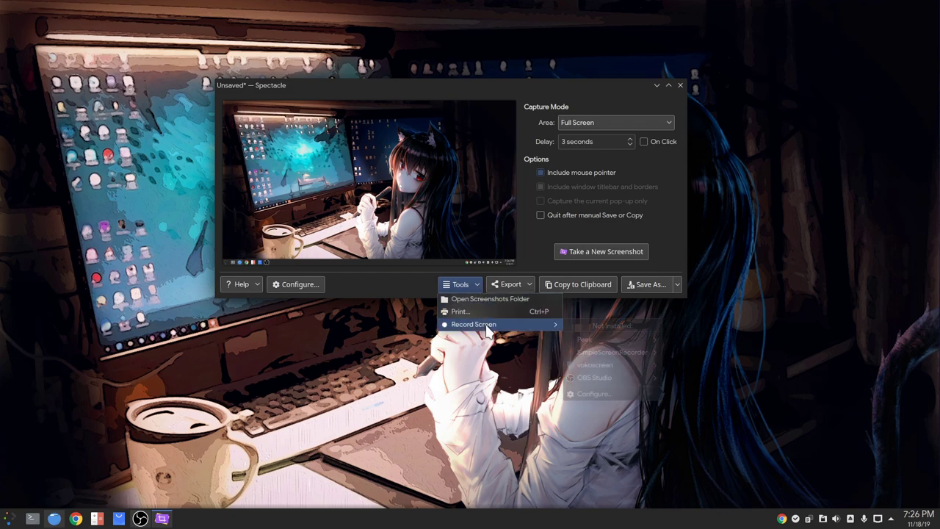
mouse_move(611, 375)
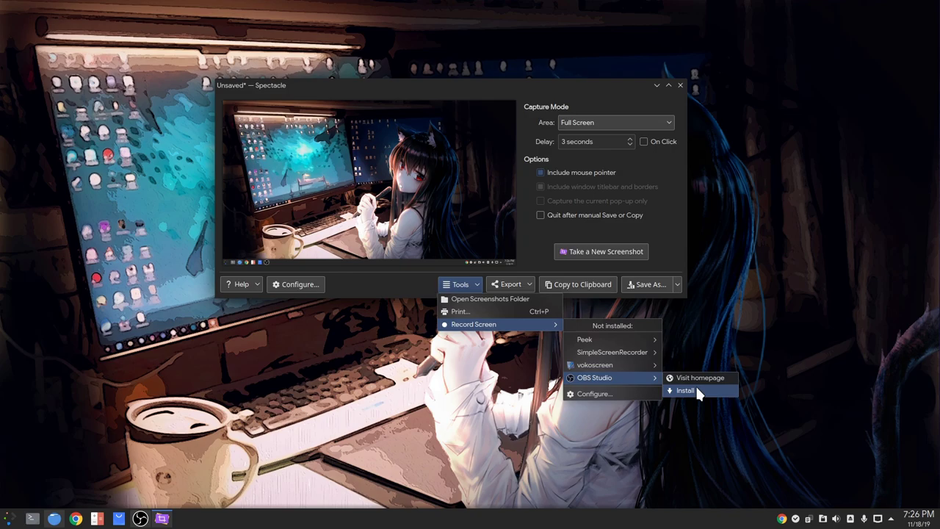
click(710, 330)
key(ctrl+F8)
click(644, 370)
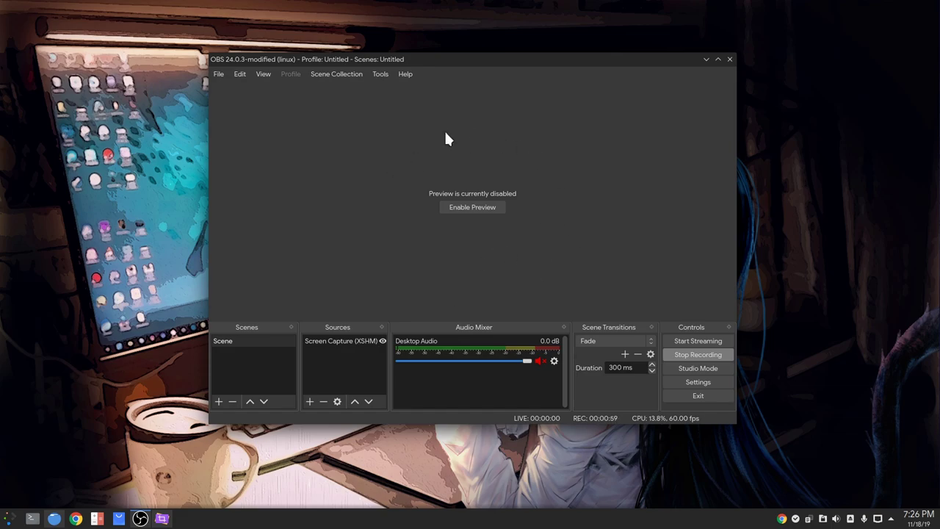
Turn OBS Studio's preview on and back off, then show the Desktop Grid
click(484, 210)
right_click(464, 173)
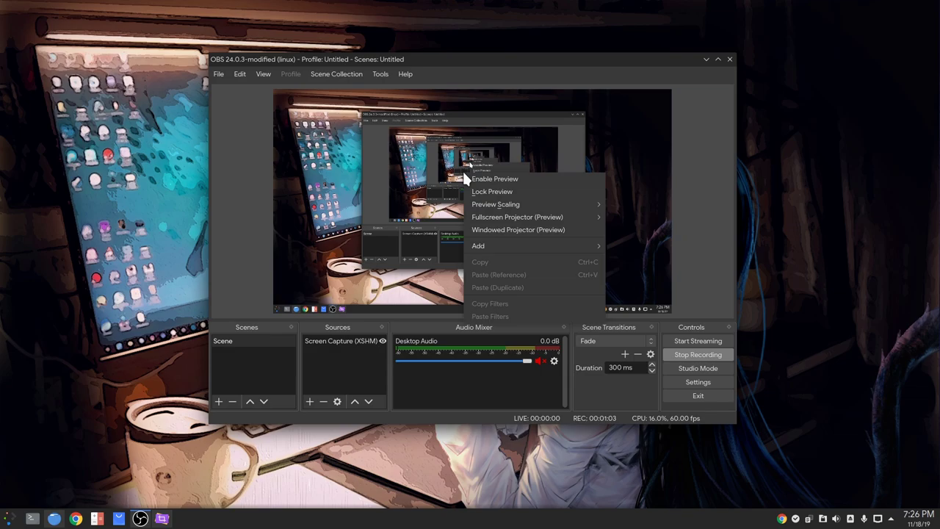
click(509, 180)
key(ctrl+F8)
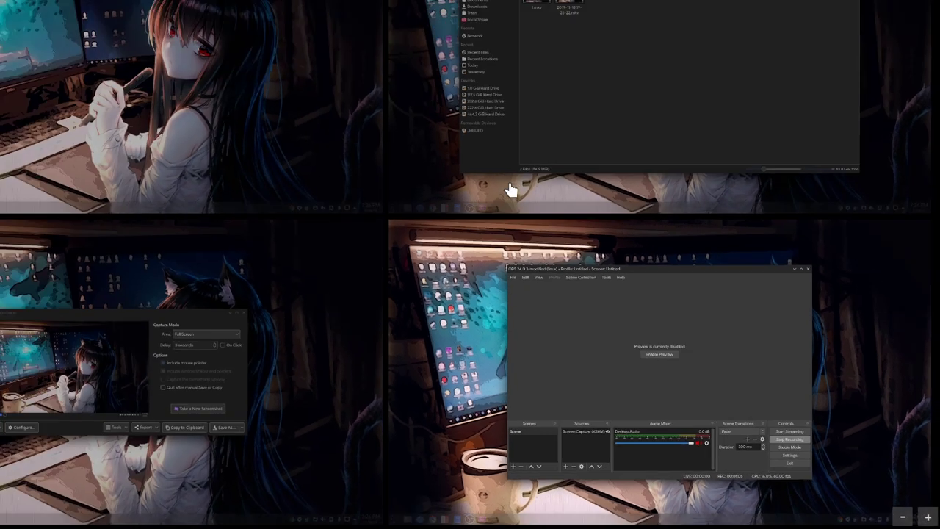
click(316, 373)
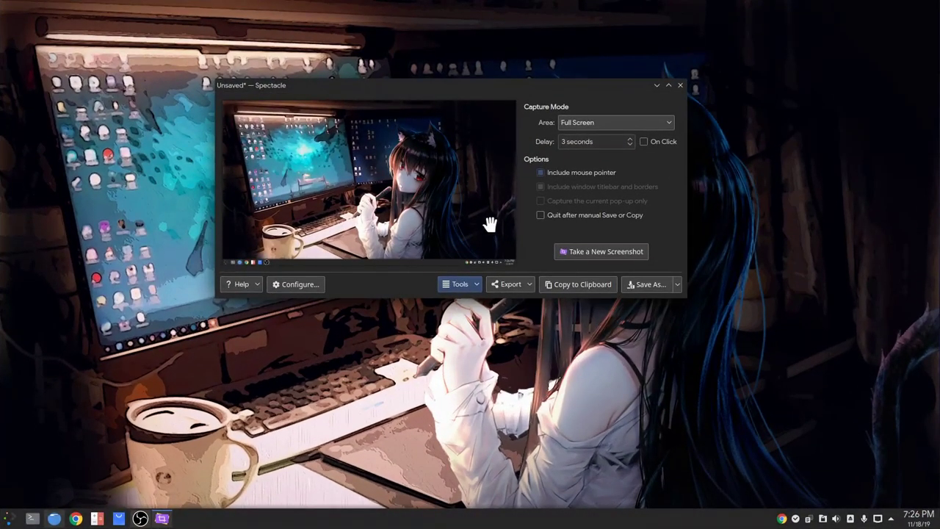
click(599, 122)
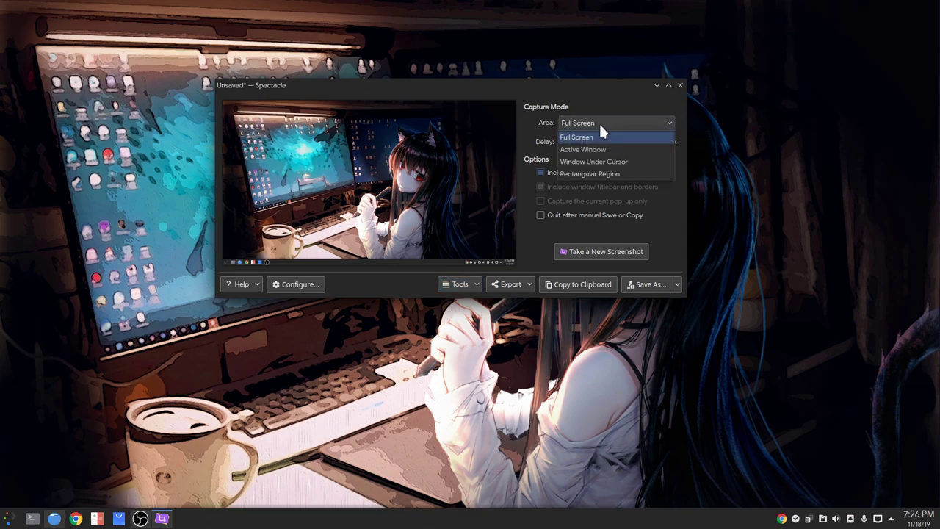
click(627, 175)
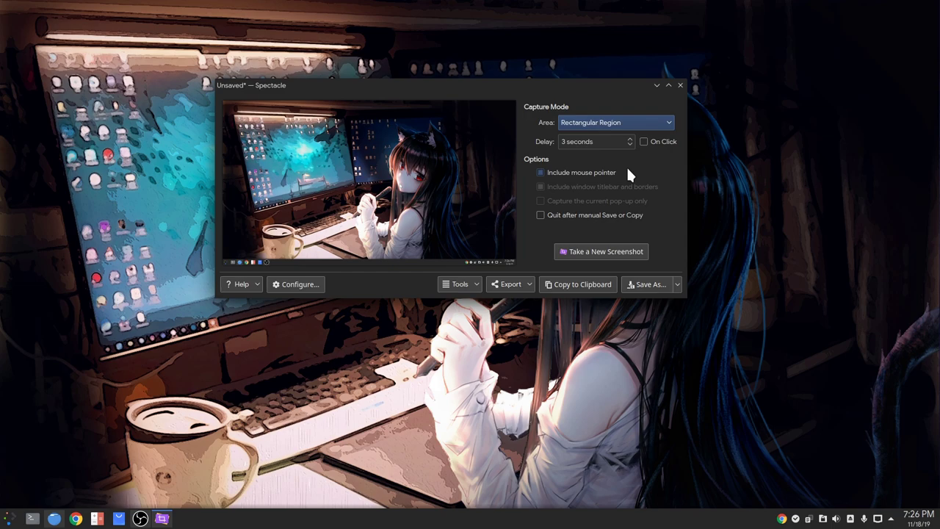
scroll(630, 141, down, 3)
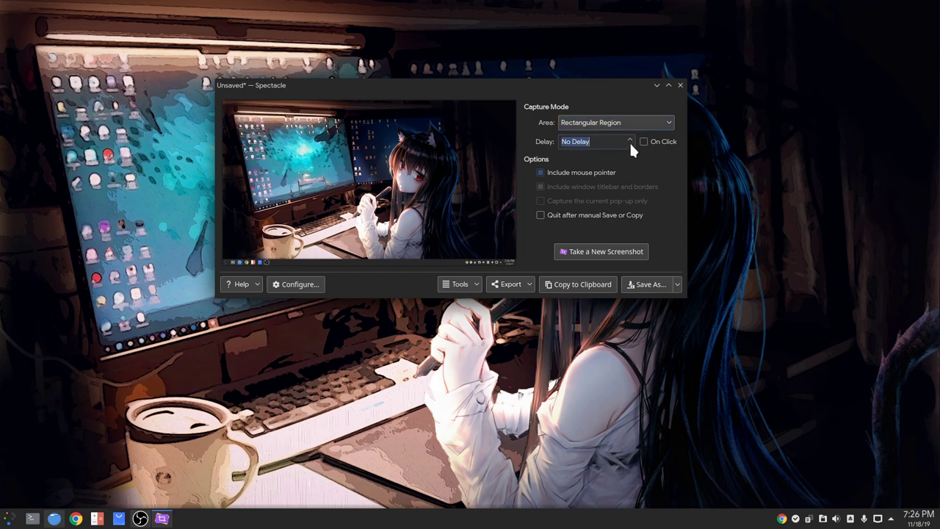
Capture a 596×551 rectangular region framing the wallpaper girl's face
click(604, 251)
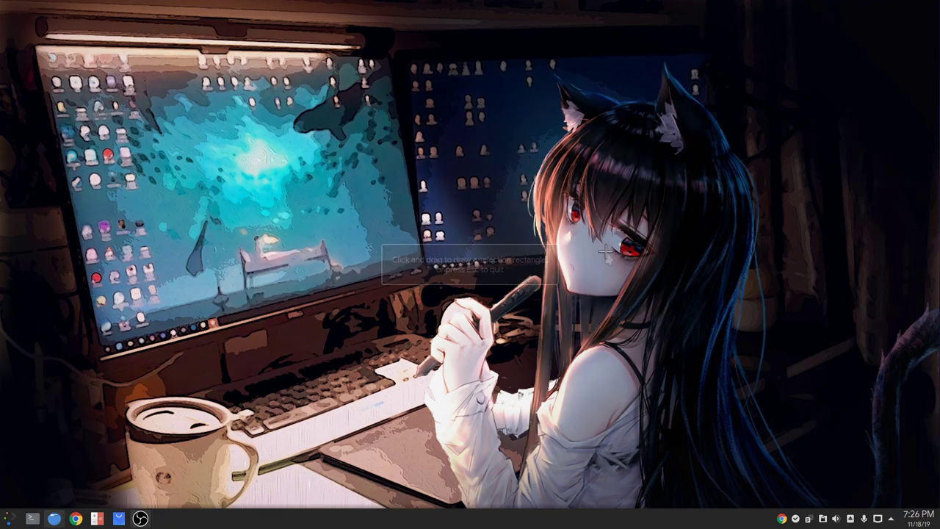
drag(245, 108, 532, 349)
drag(423, 197, 644, 171)
drag(462, 85, 504, 90)
drag(609, 208, 630, 207)
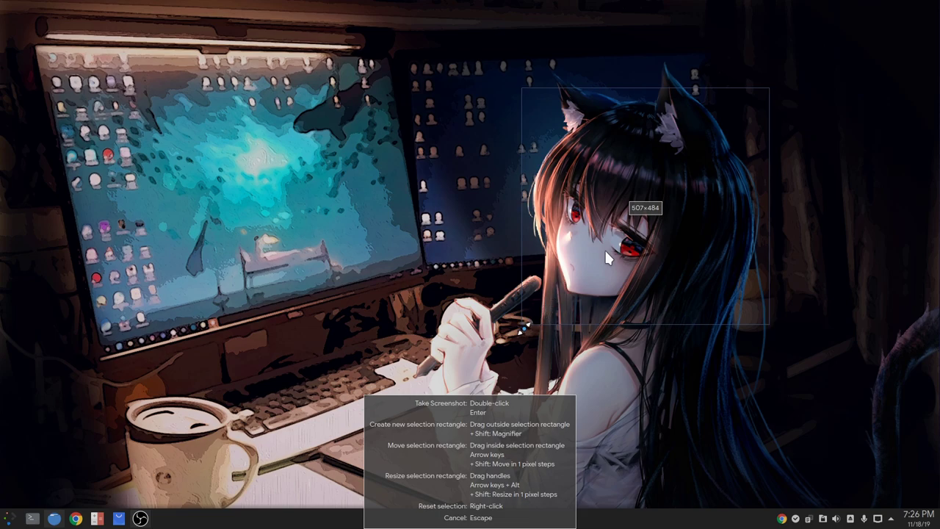
drag(523, 325, 477, 358)
drag(593, 252, 606, 231)
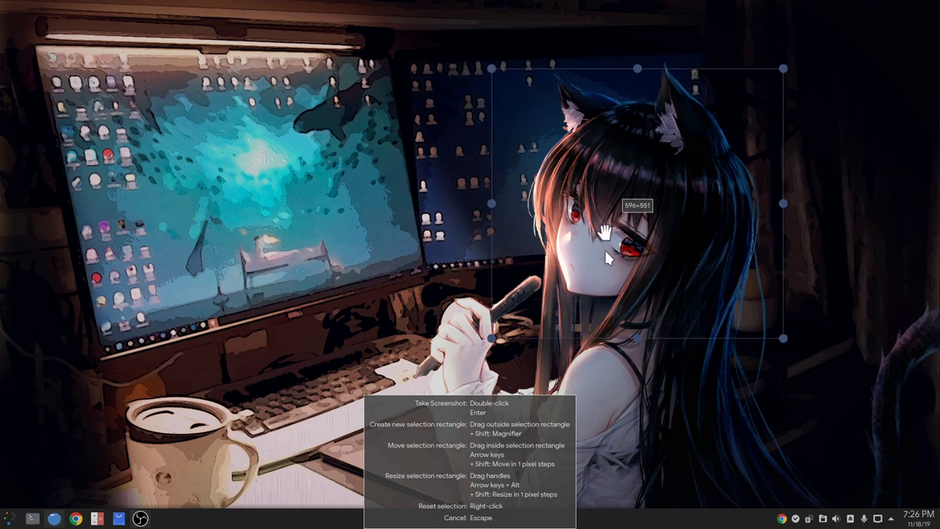
double_click(606, 231)
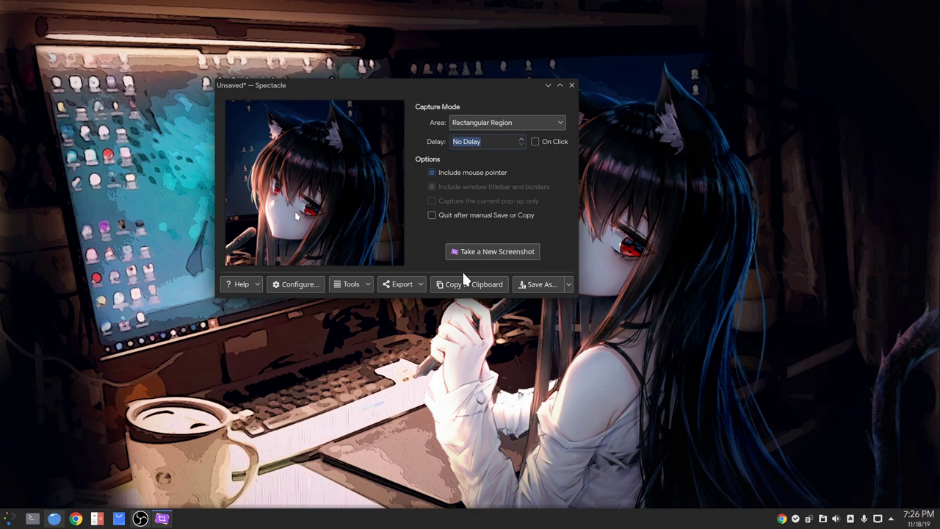
Export the capture to GIMP as Screenshot_20191118_192653.png and pencil a red loop around the face
click(420, 285)
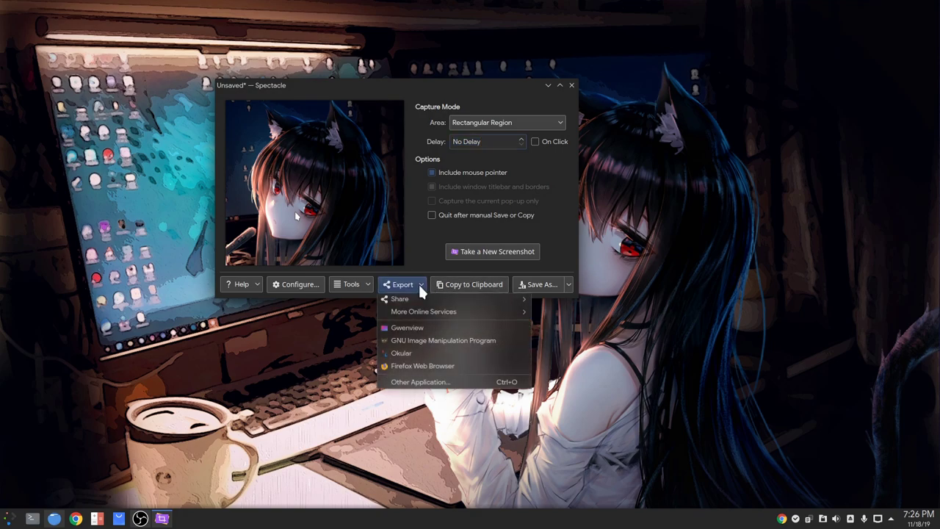
click(499, 340)
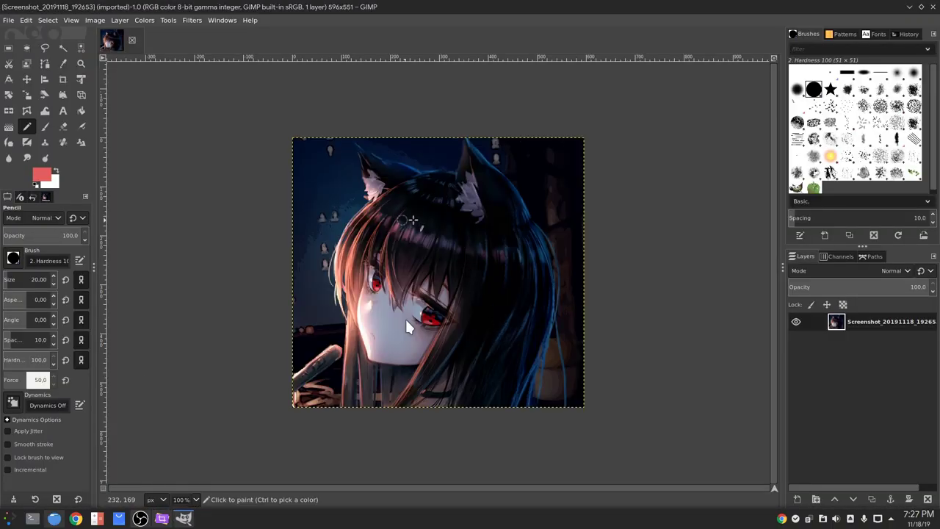
mouse_move(461, 208)
mouse_down()
mouse_move(351, 305)
mouse_move(524, 212)
mouse_move(365, 190)
mouse_up()
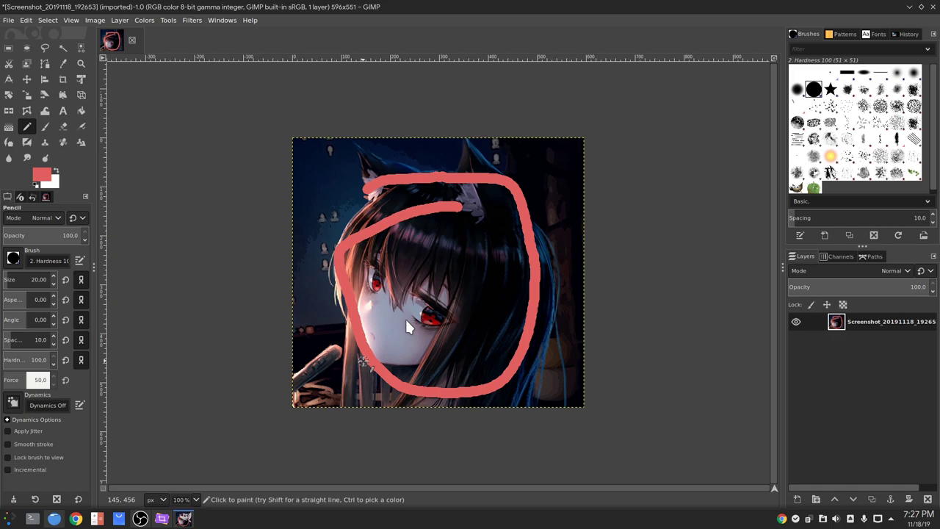